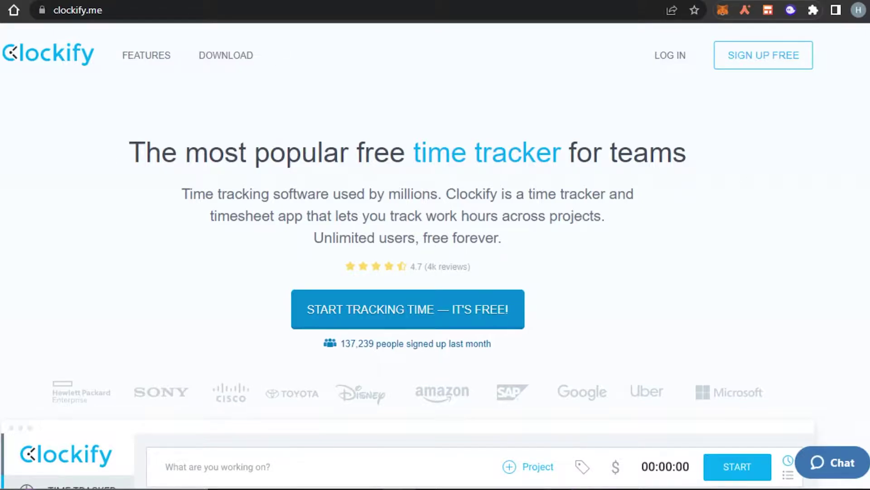
- Browse Clockify's homepage, then begin the free signup and reach the Time Tracker entries
scroll(435, 245, down, 20)
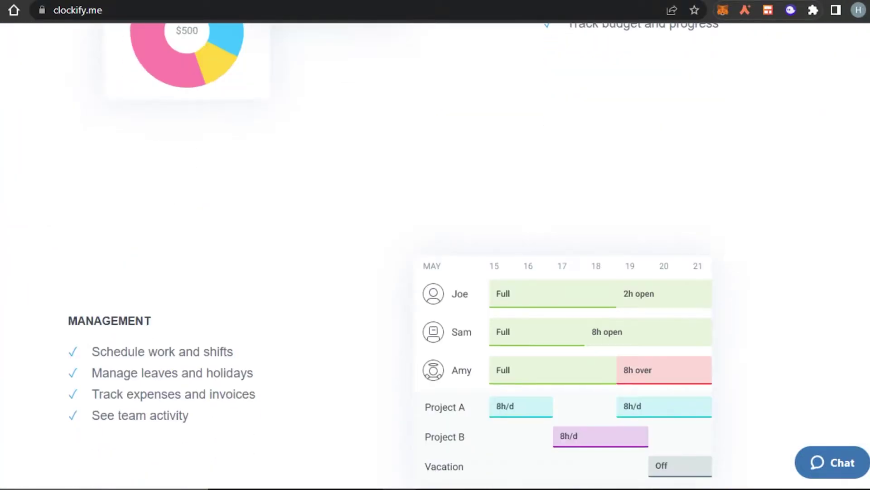
scroll(435, 244, down, 20)
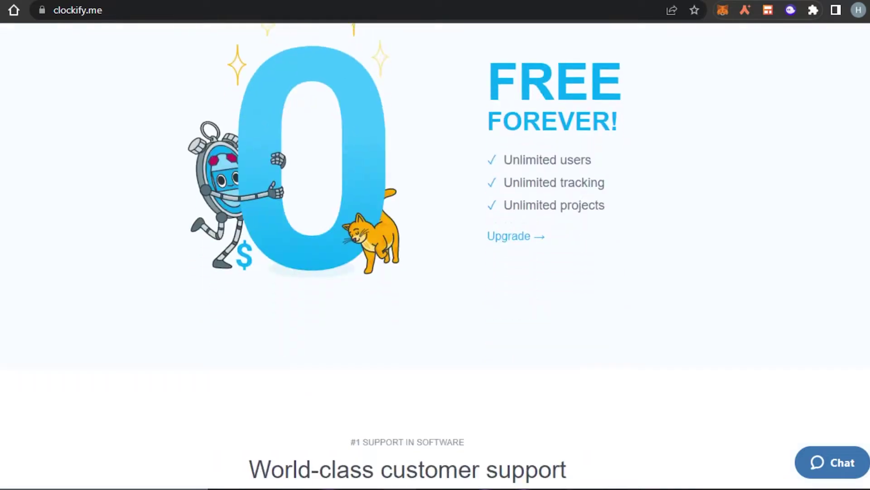
scroll(435, 245, up, 20)
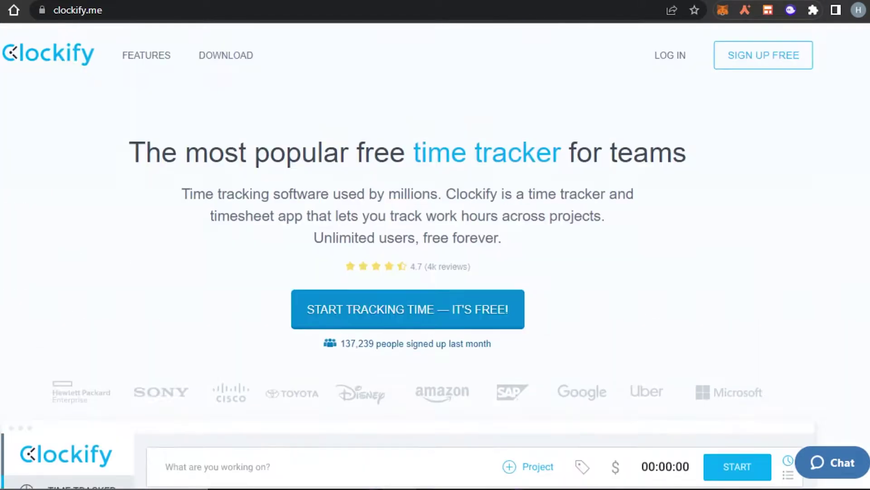
scroll(435, 245, down, 10)
scroll(435, 245, up, 8)
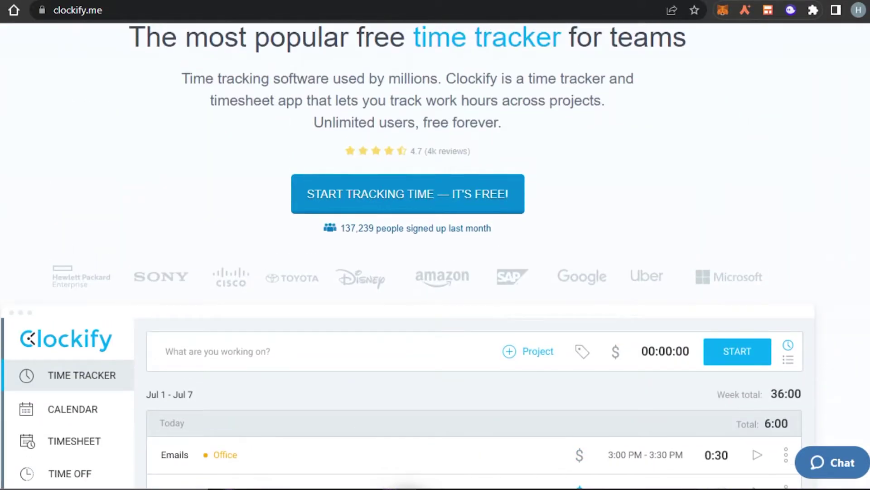
scroll(436, 244, down, 11)
scroll(435, 244, up, 5)
scroll(435, 245, down, 1)
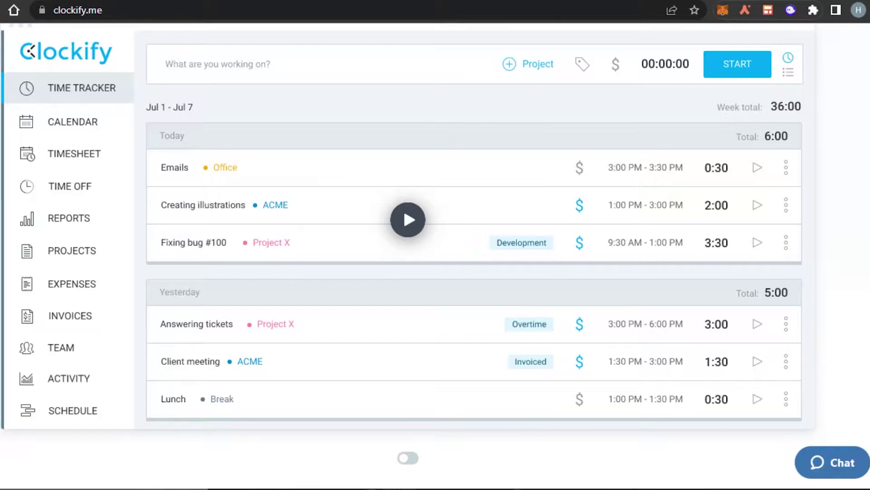
scroll(435, 244, down, 15)
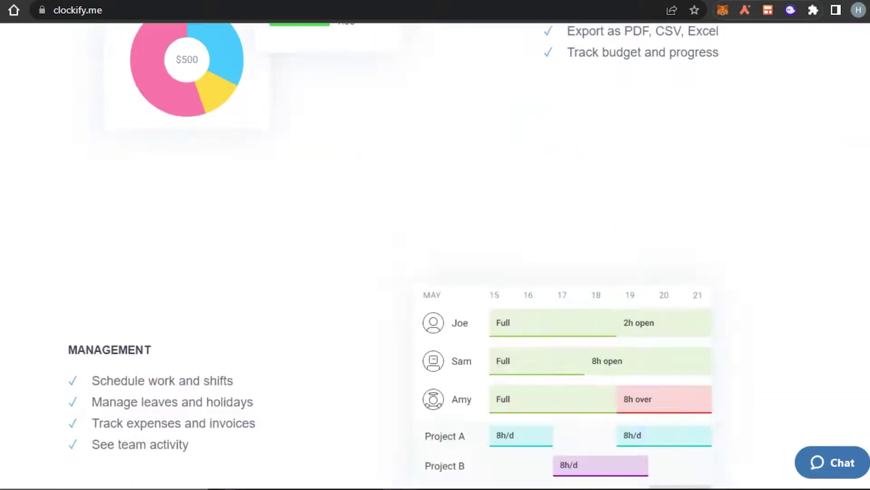
scroll(436, 245, down, 15)
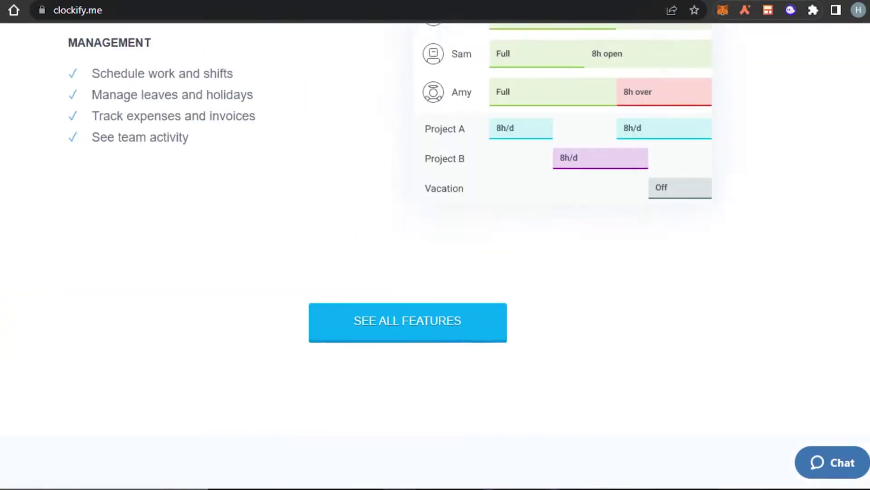
scroll(435, 244, up, 15)
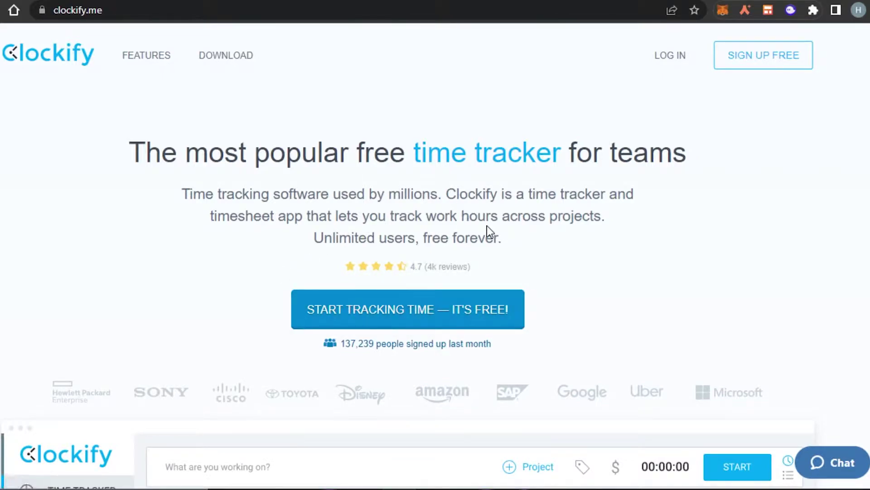
click(780, 52)
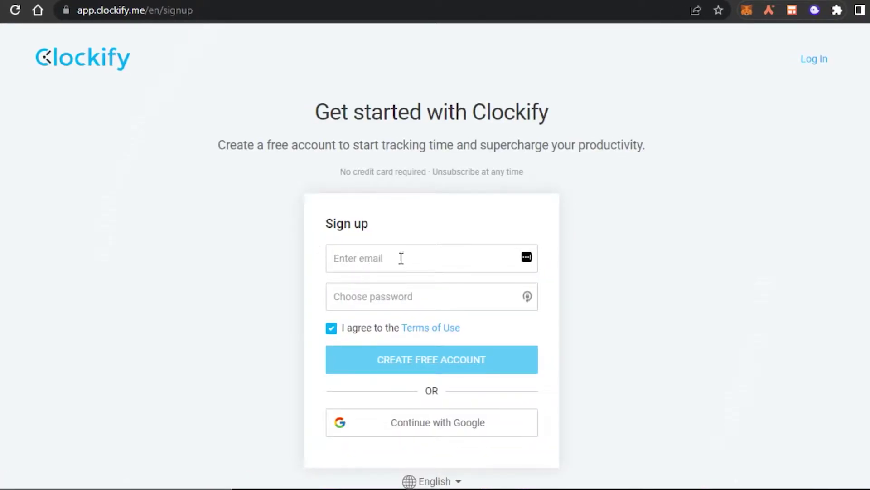
scroll(518, 306, down, 1)
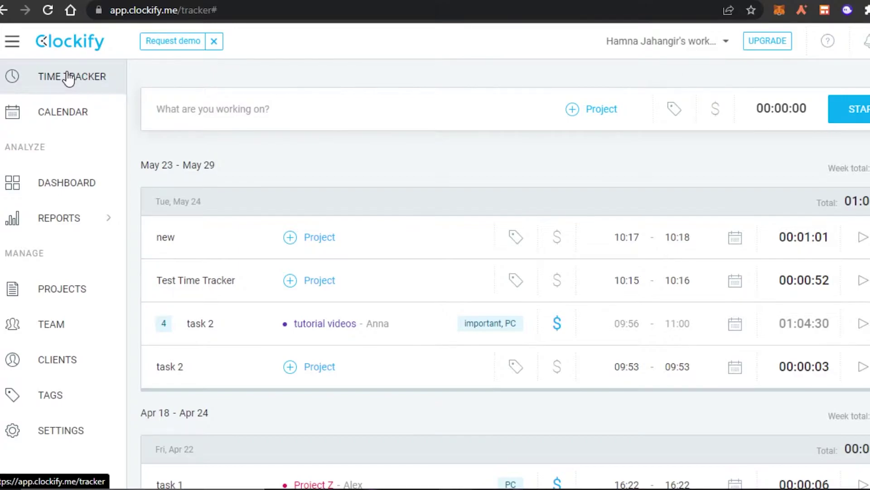
- View the weekly calendar and dashboard, then this week's Summary report totalling 00:00:00
click(59, 120)
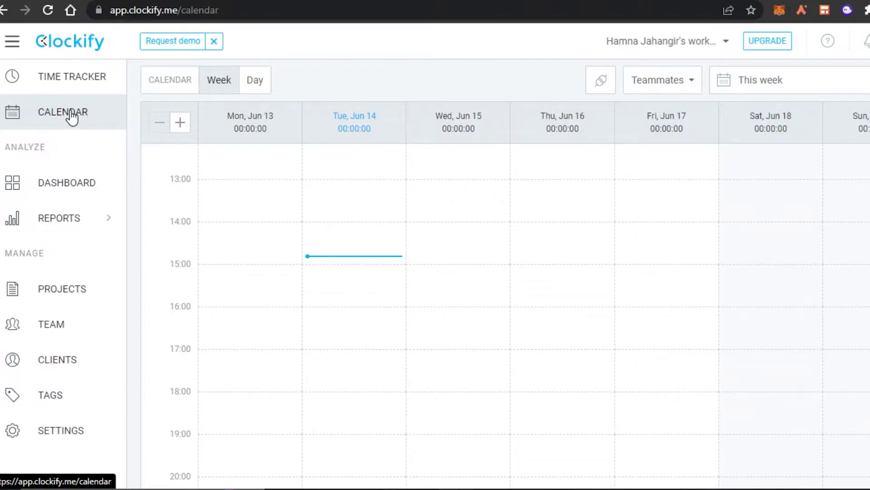
click(71, 194)
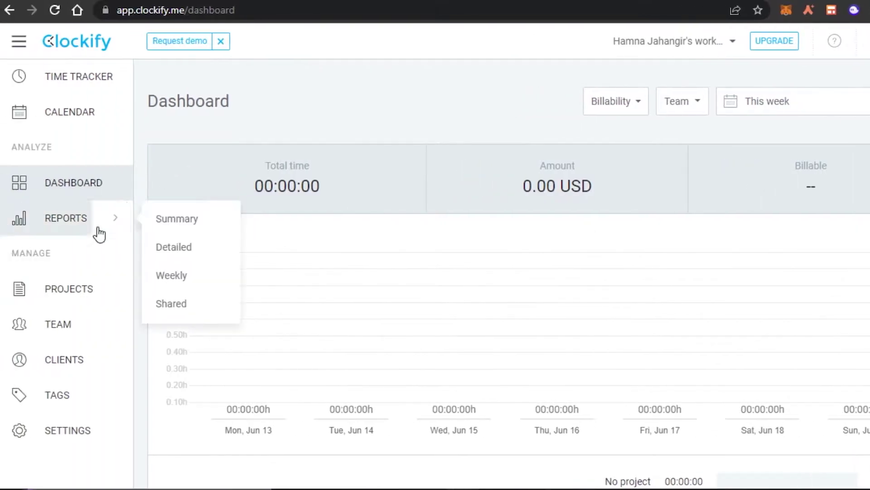
click(16, 227)
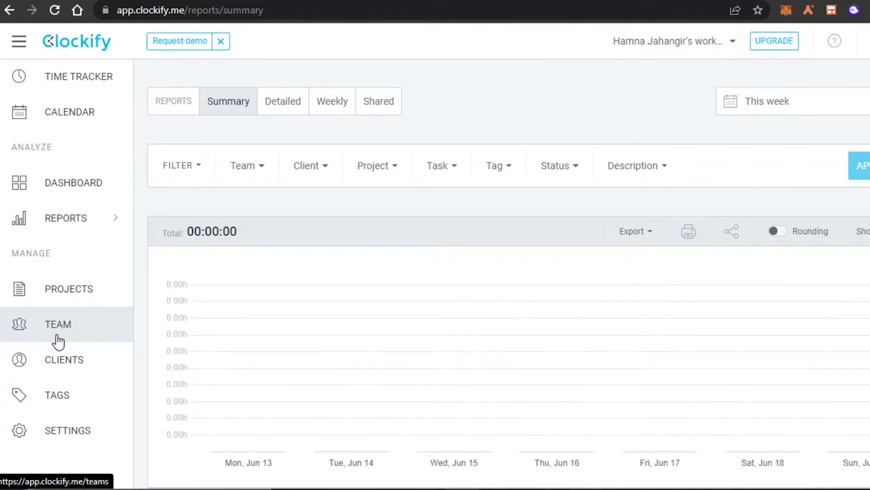
- Describe a new time entry as 'Script writing' and list the projects to assign it
click(93, 75)
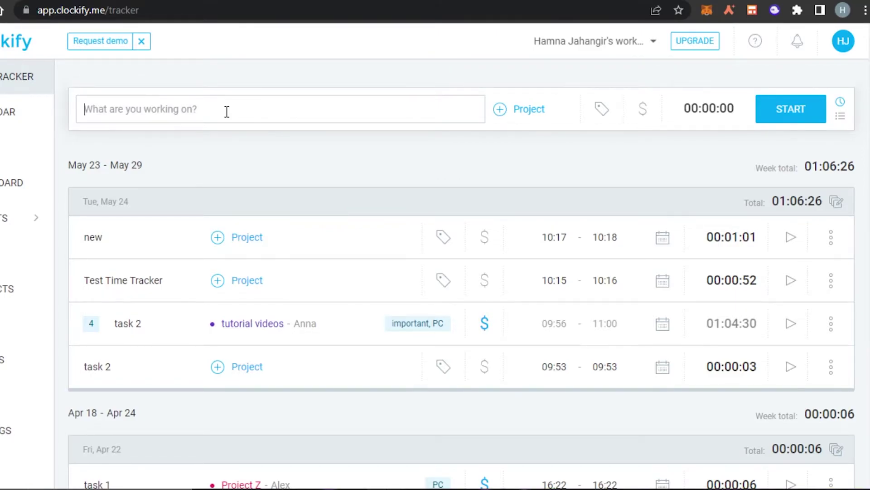
text(Scr)
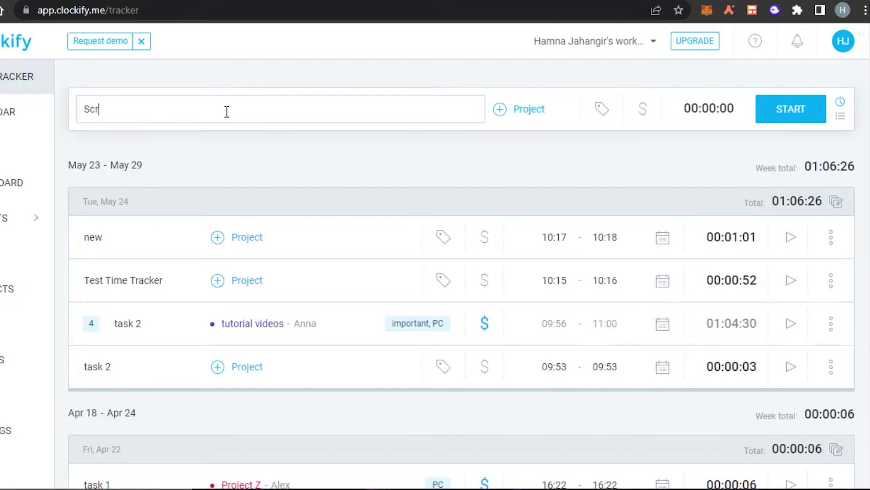
text(ipt writing)
click(503, 113)
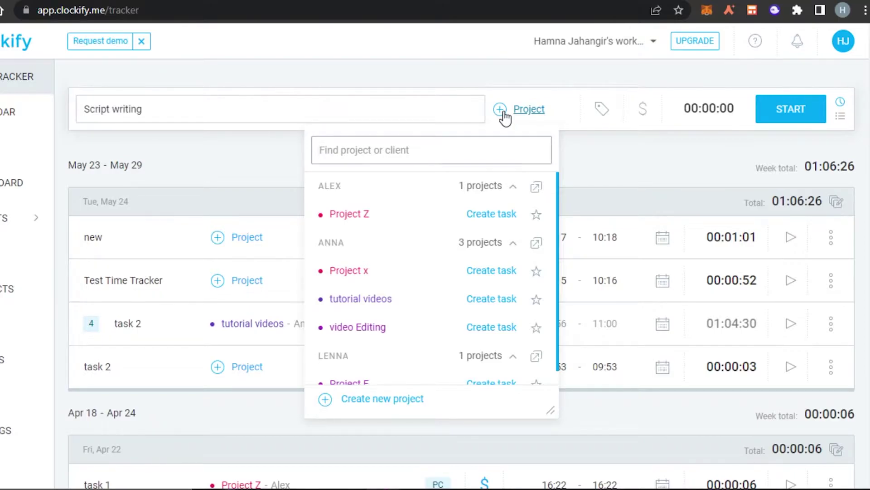
- Name a new project 'Scripts' and create the client 'Max' for it
click(375, 399)
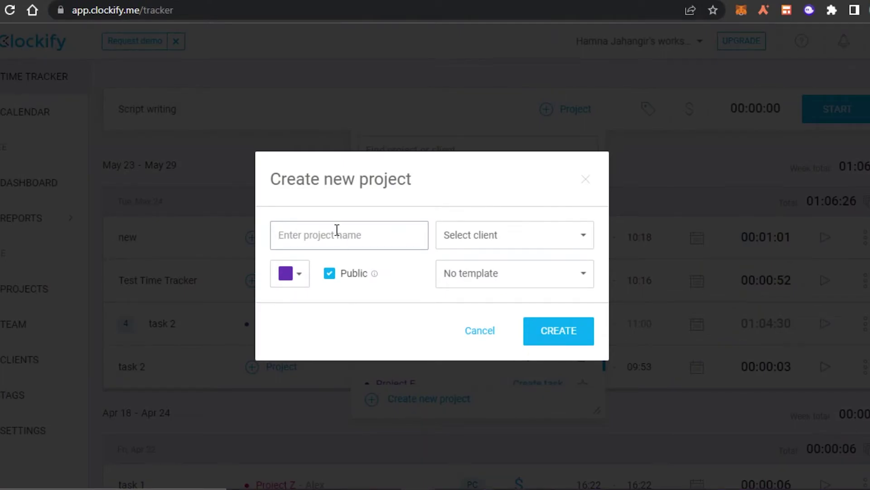
text(Scripts)
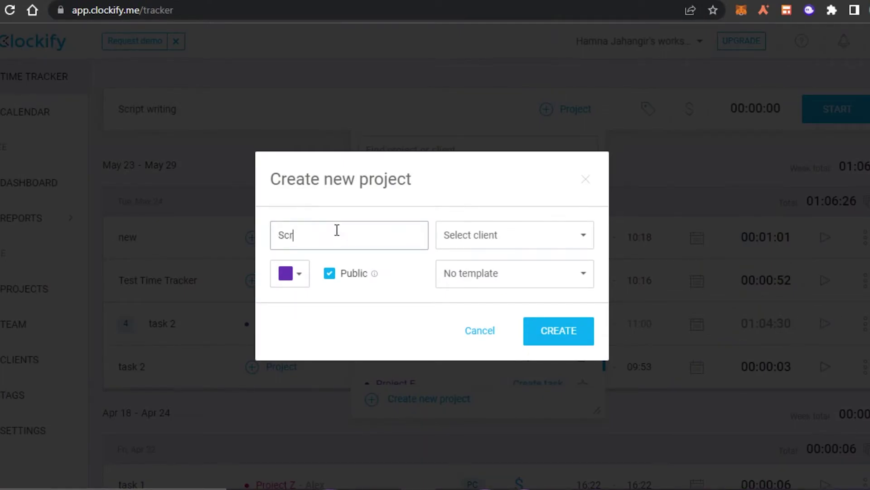
click(483, 248)
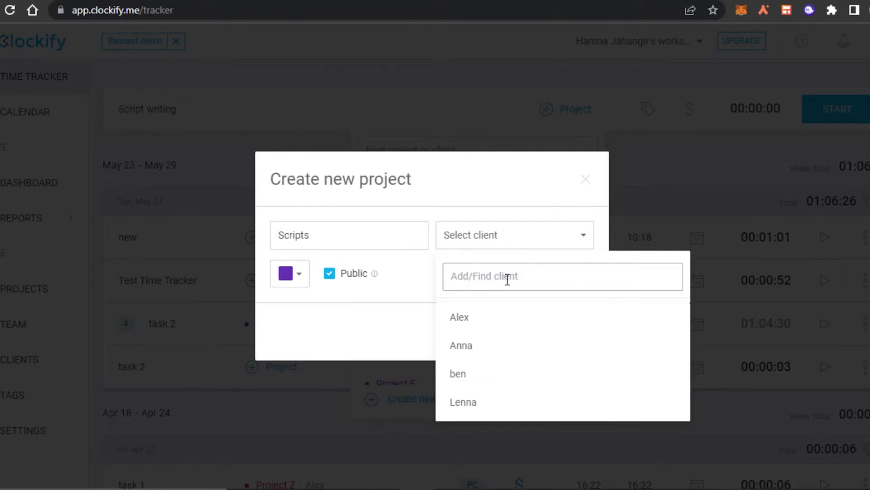
text(M)
text(X)
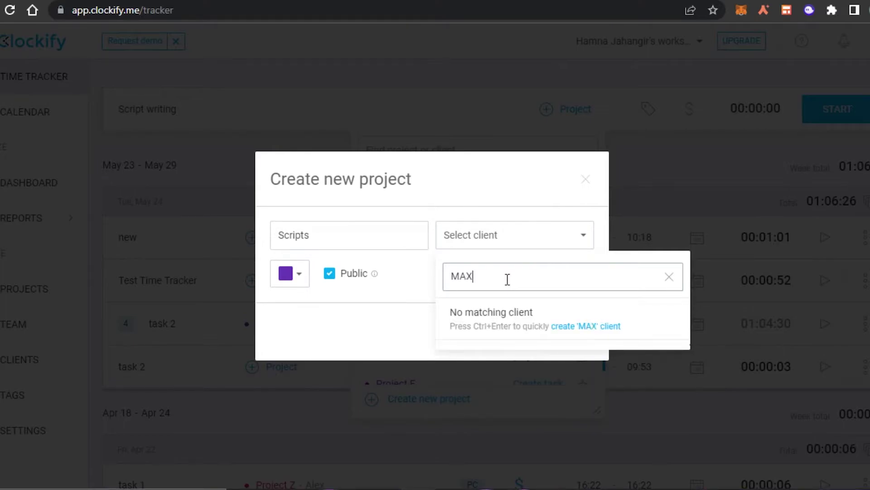
key(BackSpace)
key(BackSpace)
text(ax)
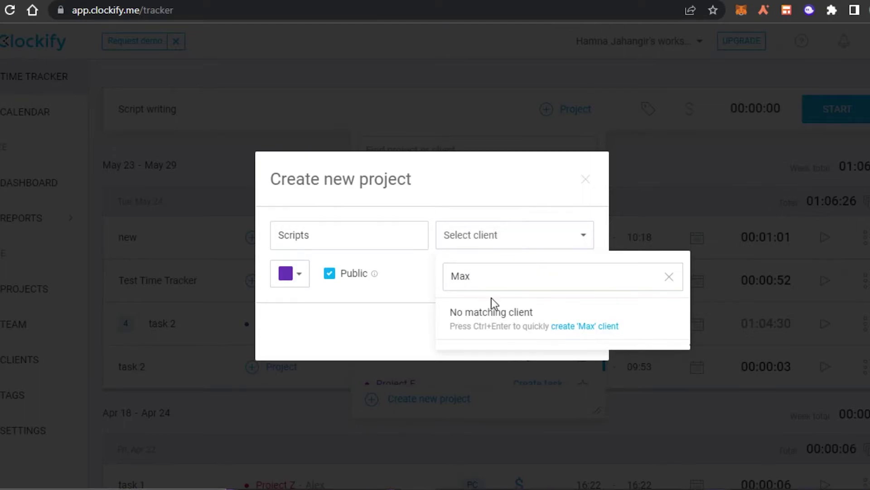
click(589, 326)
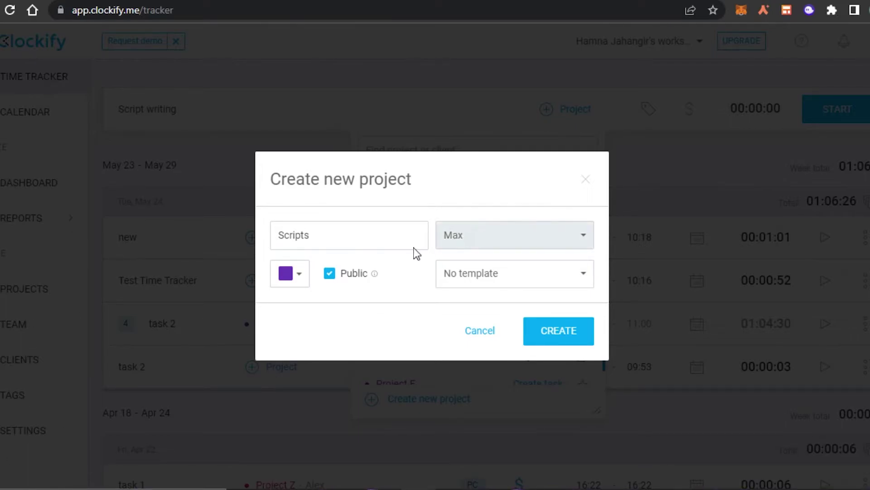
- Give the Scripts project a magenta colour, untick Public, and create it
click(298, 279)
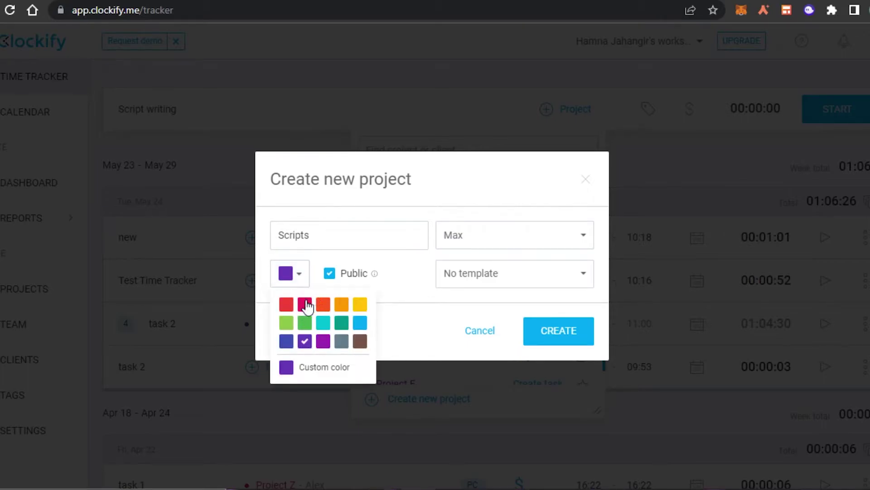
click(305, 305)
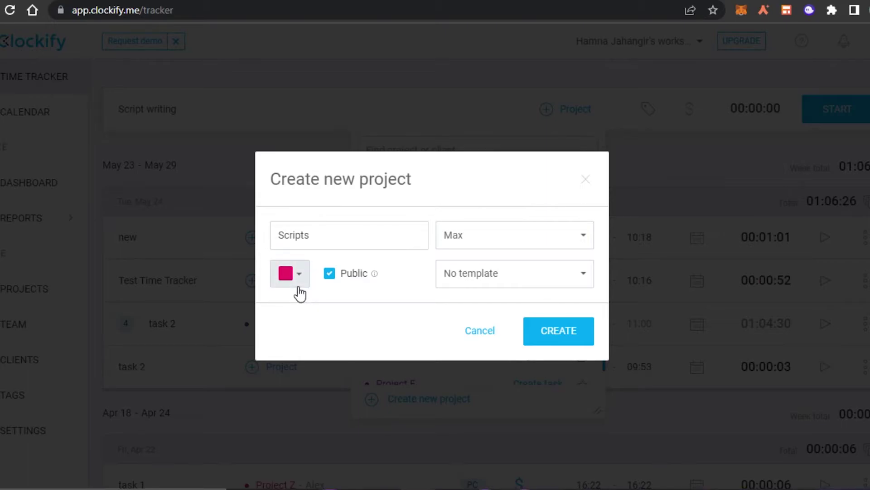
click(327, 274)
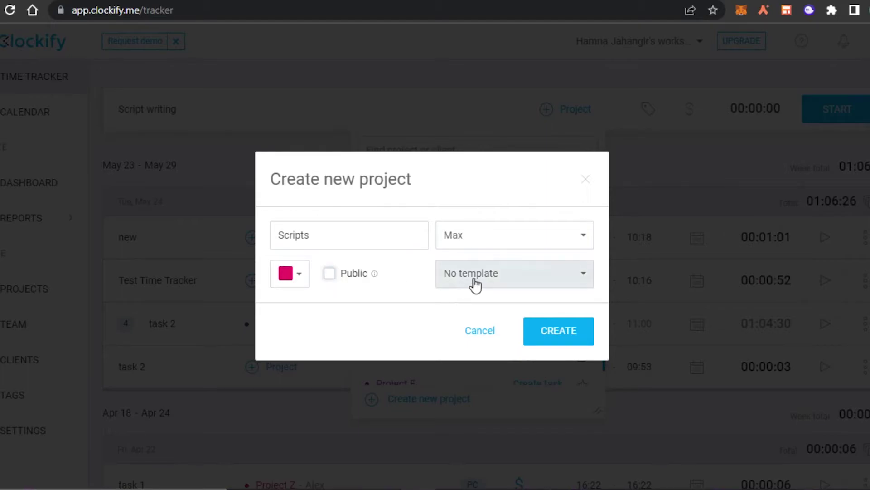
mouse_move(475, 284)
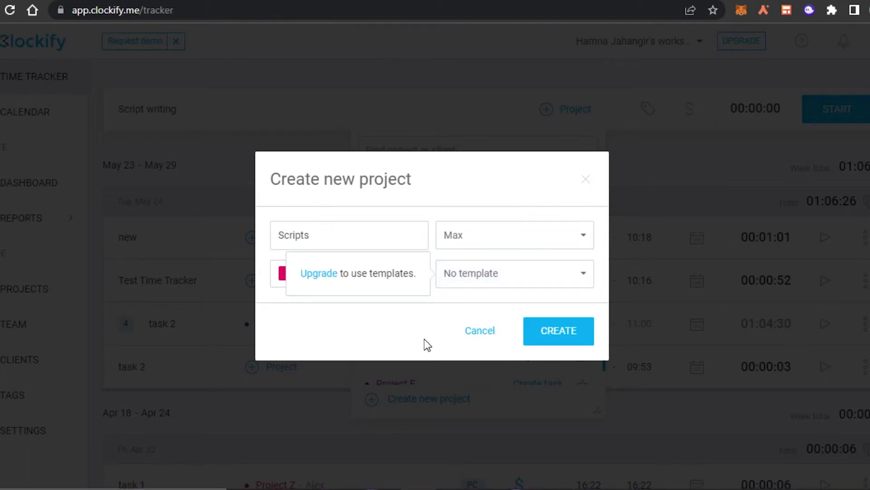
click(566, 326)
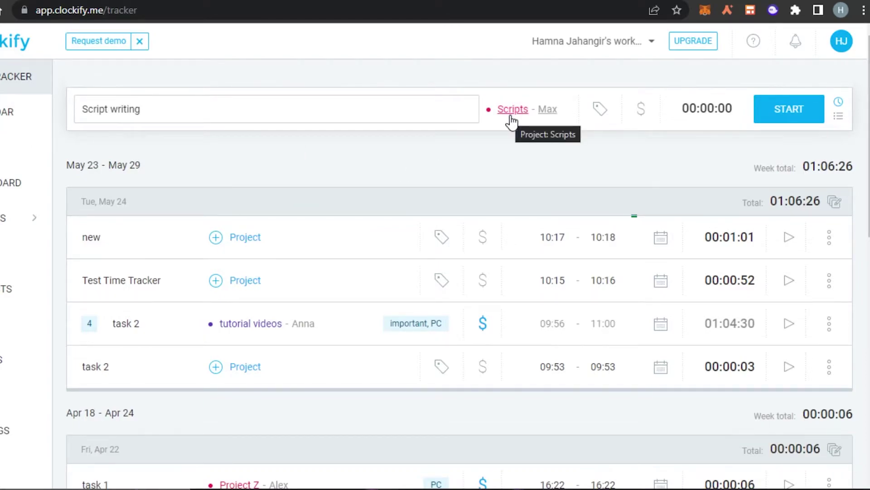
- Create the tag 'Urgent' and apply it to the Script writing entry
click(599, 114)
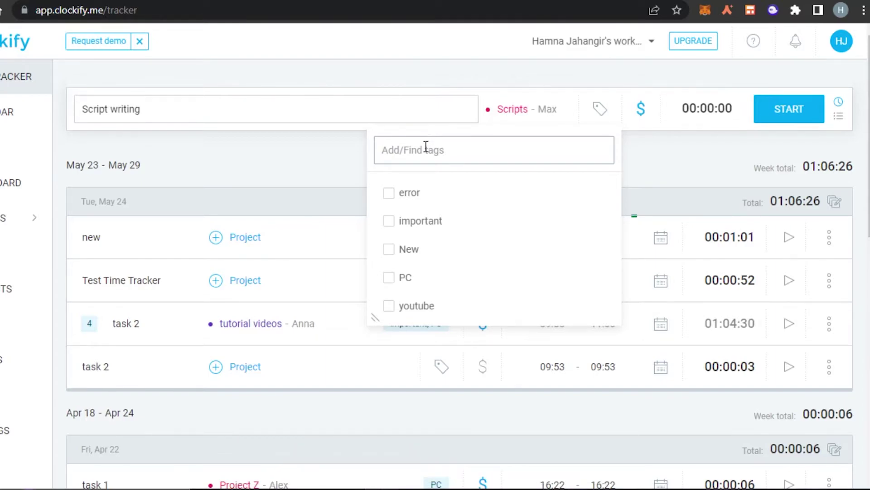
text(Urgent)
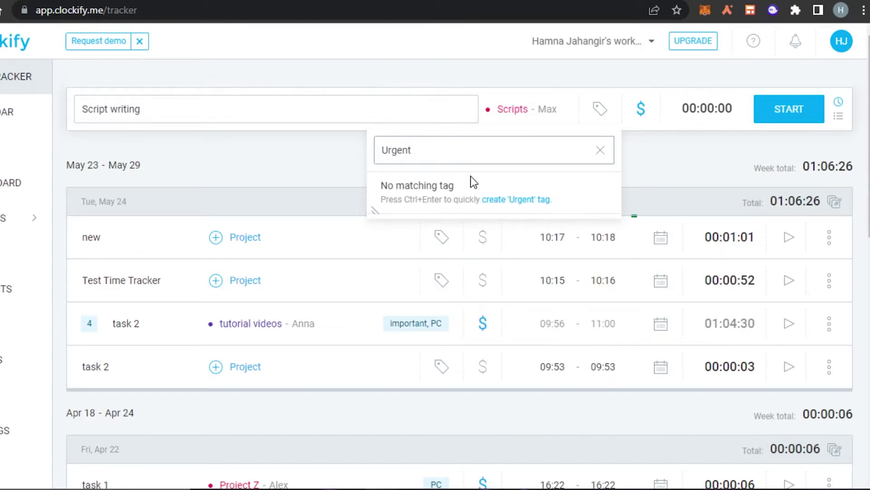
click(529, 201)
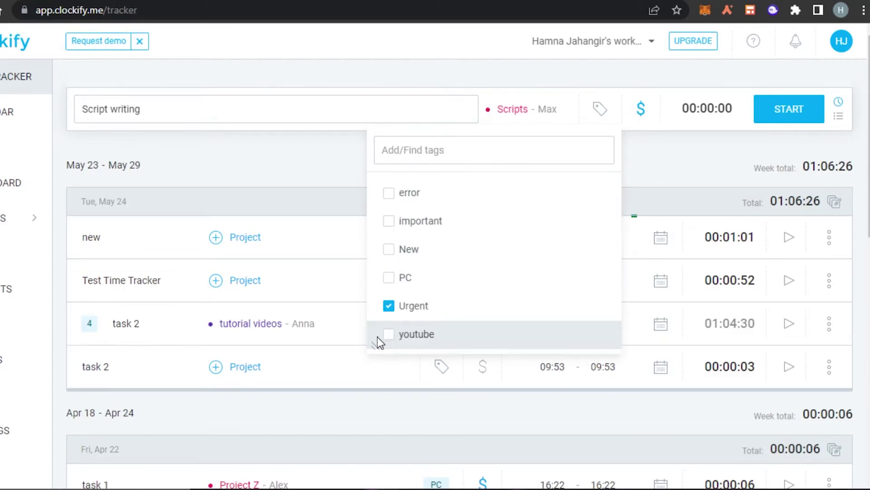
click(643, 117)
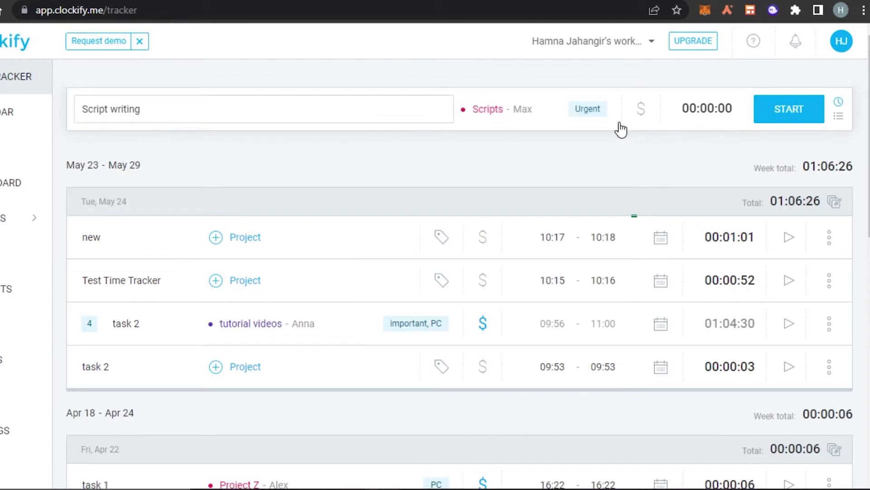
- Set the Script writing entry billable and time it for about 22 seconds
click(643, 113)
click(643, 114)
click(641, 111)
click(803, 110)
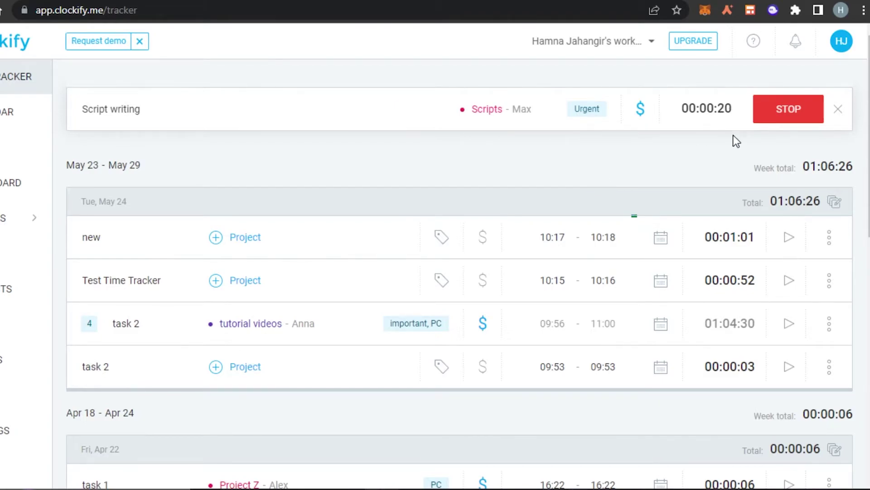
click(806, 111)
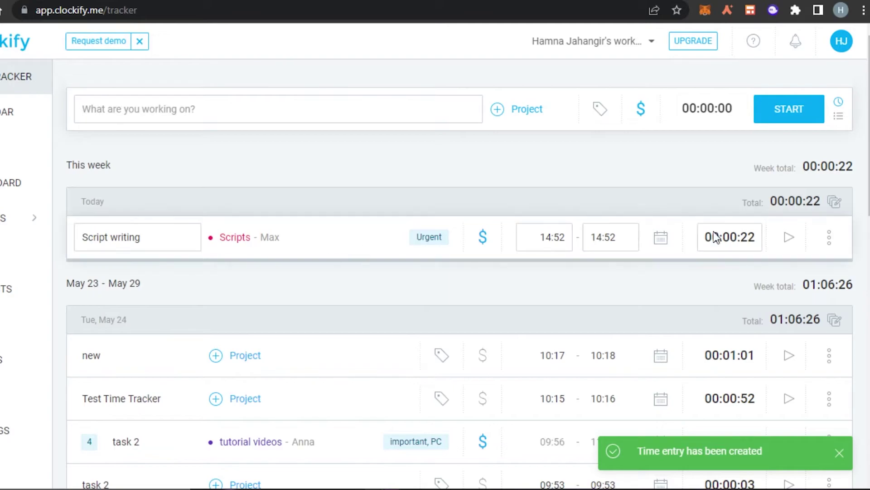
- Resume Script writing for a few seconds, bringing today's total to 00:00:33 across two entries
click(667, 245)
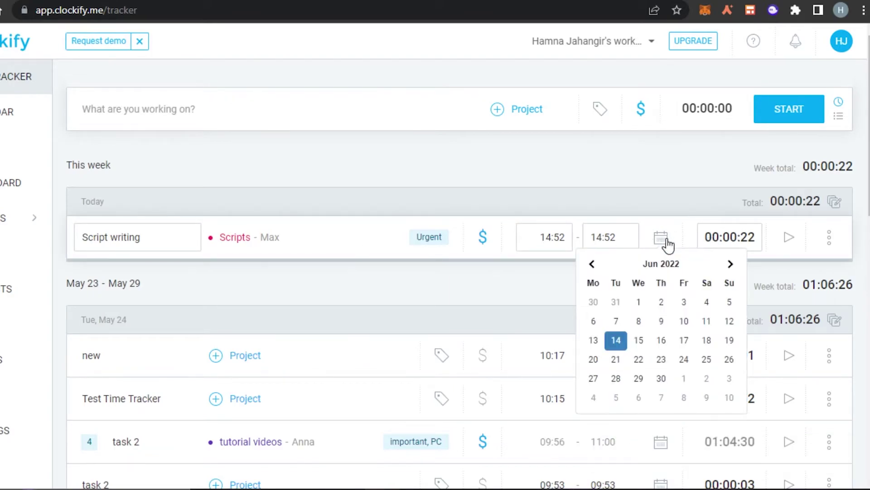
click(620, 340)
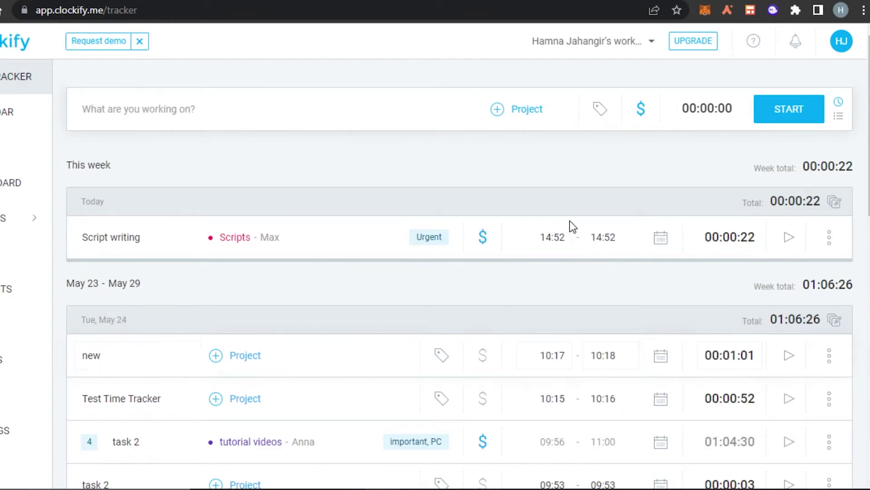
click(788, 240)
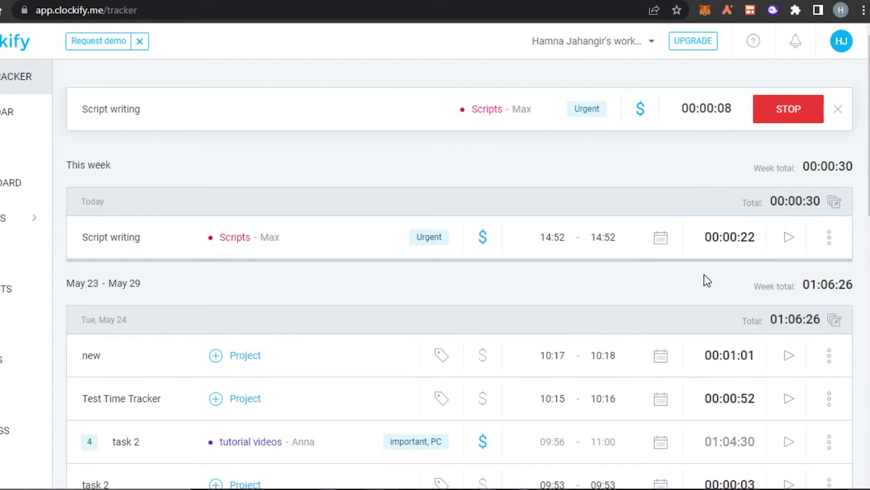
click(796, 109)
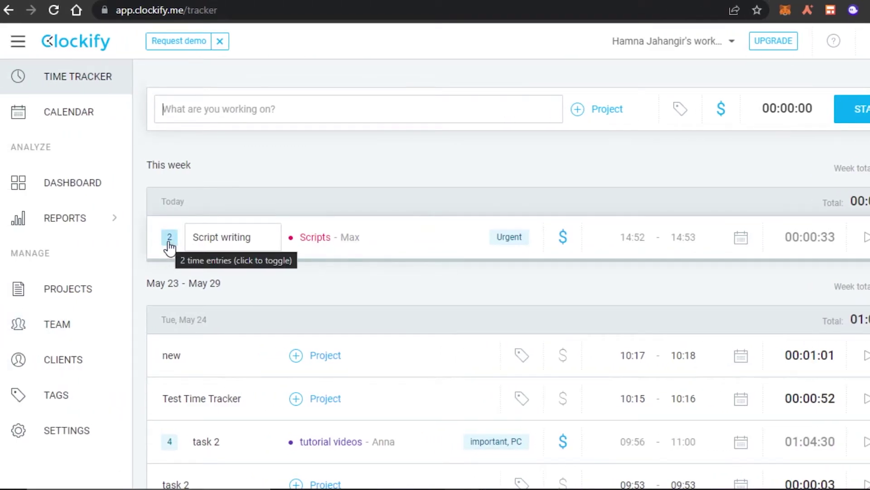
- Expand today's two Script writing entries, then view the Projects list with tracked hours
click(169, 240)
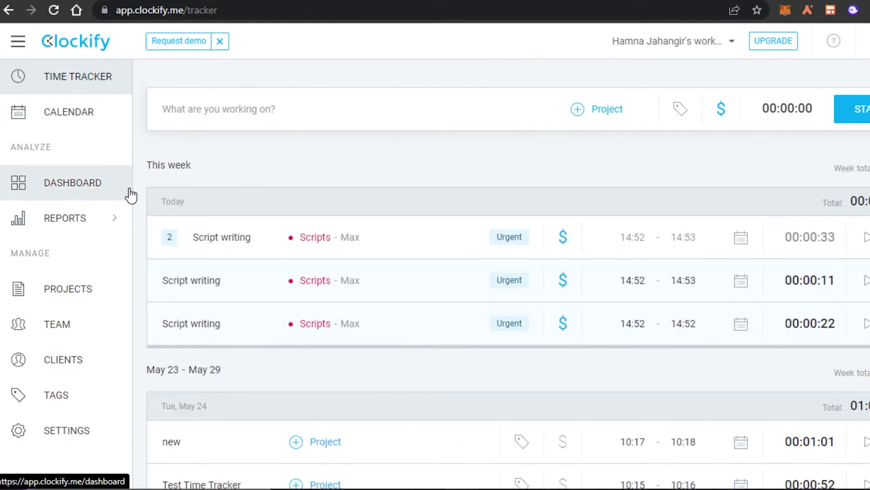
click(85, 295)
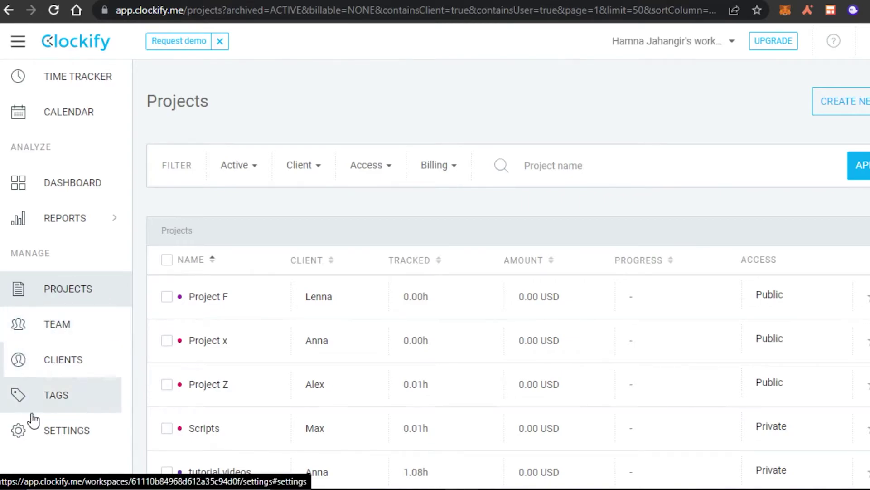
- Create a project named New for client Alex, then view the five-client Clients list
click(865, 101)
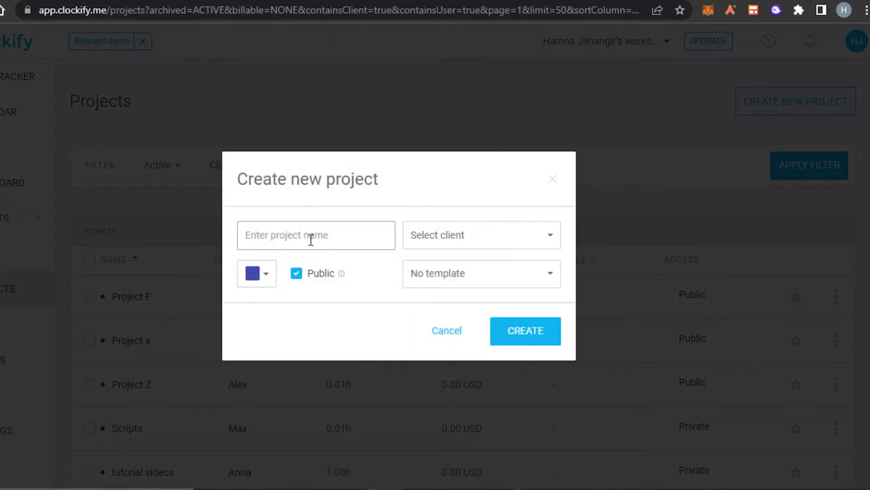
text(G)
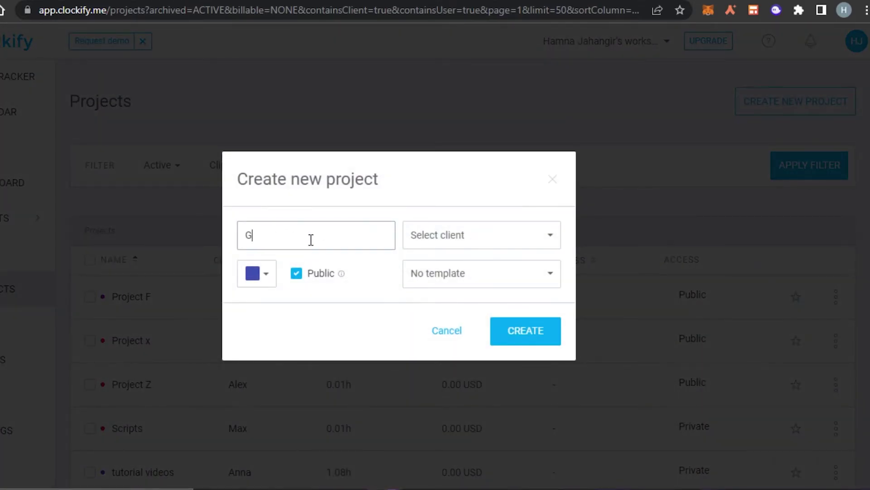
click(445, 238)
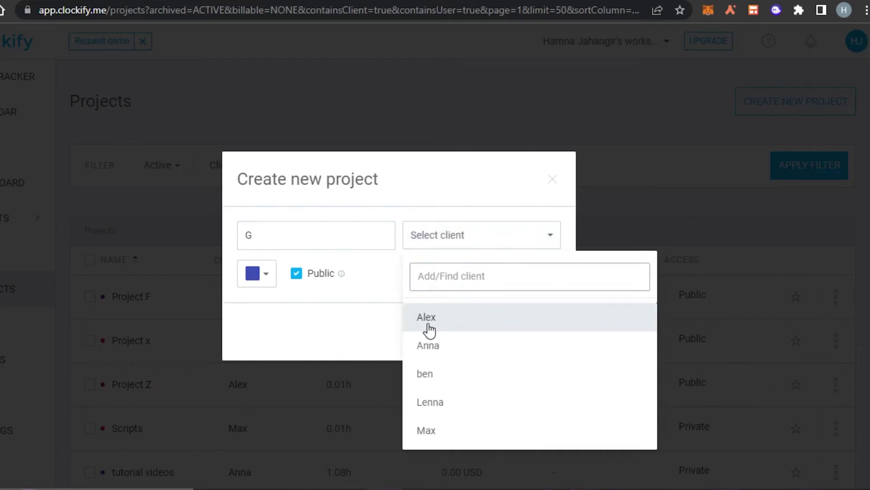
click(426, 324)
click(534, 335)
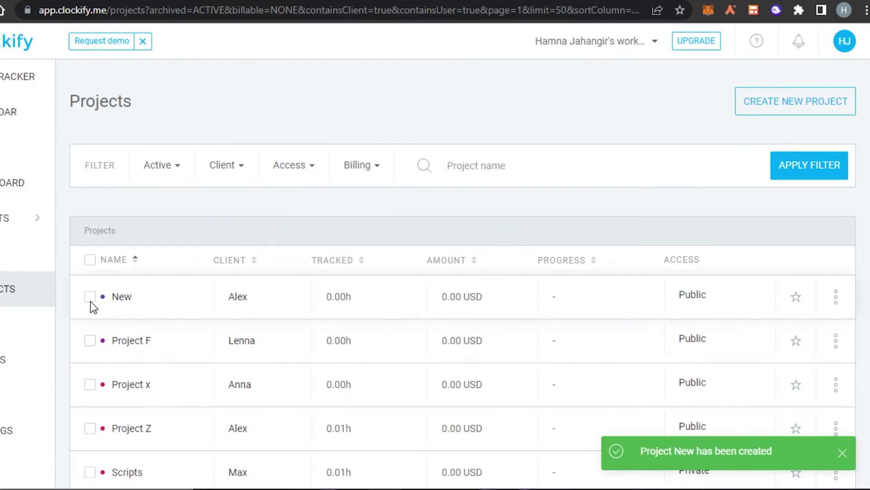
click(83, 371)
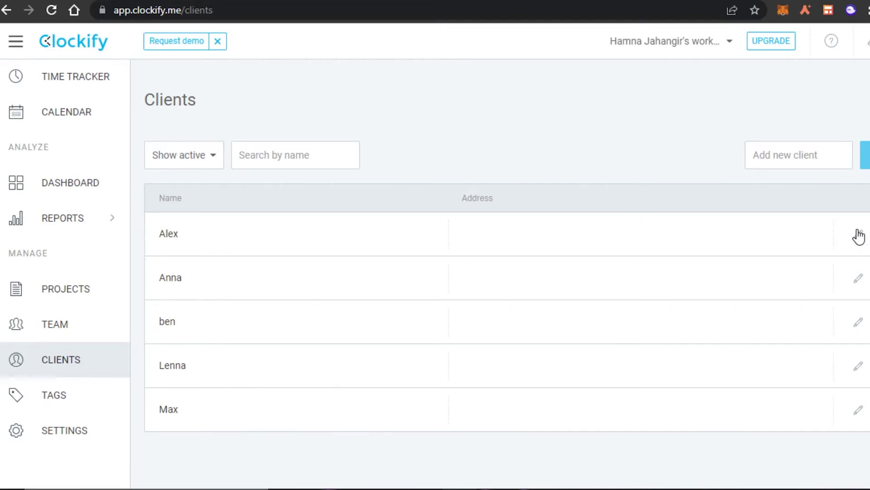
- Cancel editing client Alex, then go to the Tags page and start a tag name search
click(782, 234)
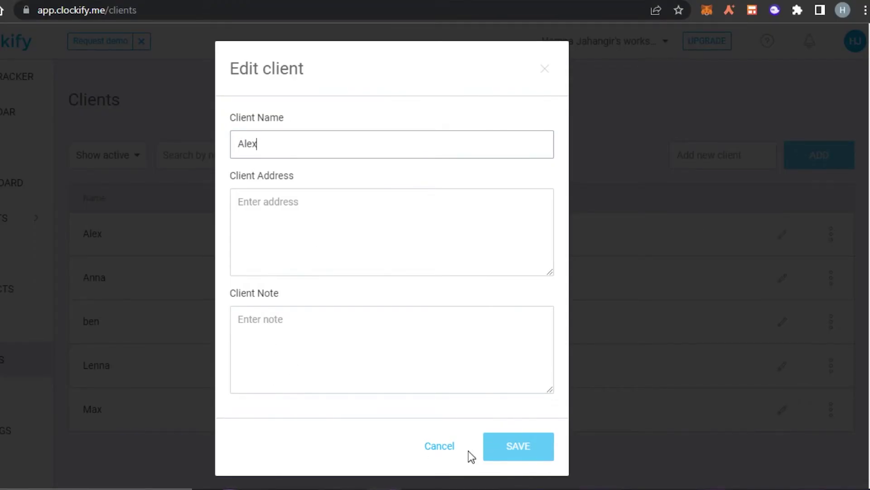
click(439, 448)
click(5, 411)
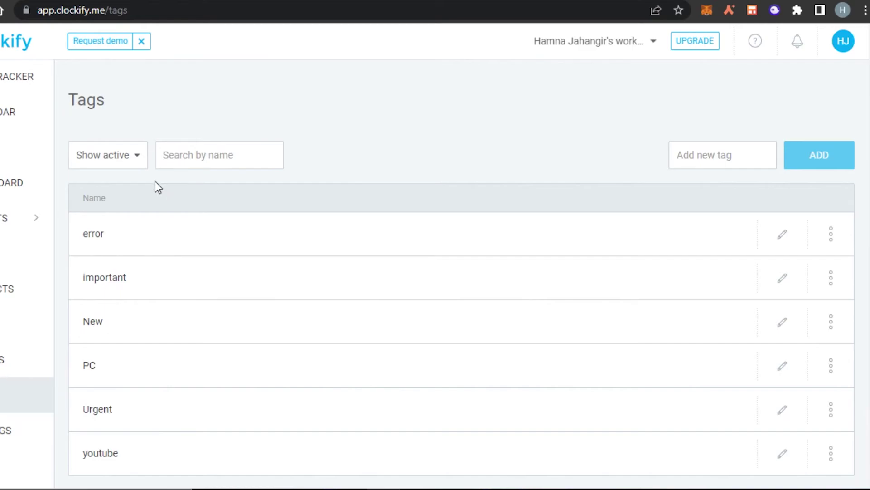
click(204, 153)
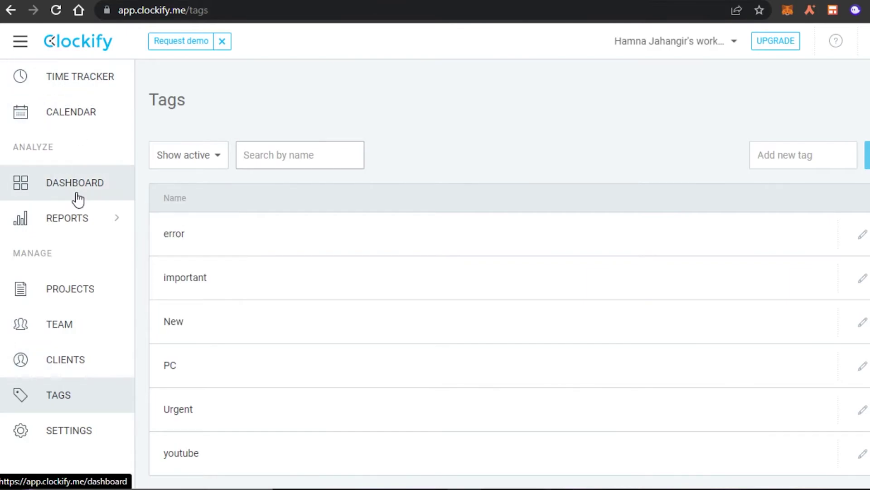
- Review this week's Summary report showing 00:00:33 billable on Tue, Jun 14
mouse_move(88, 223)
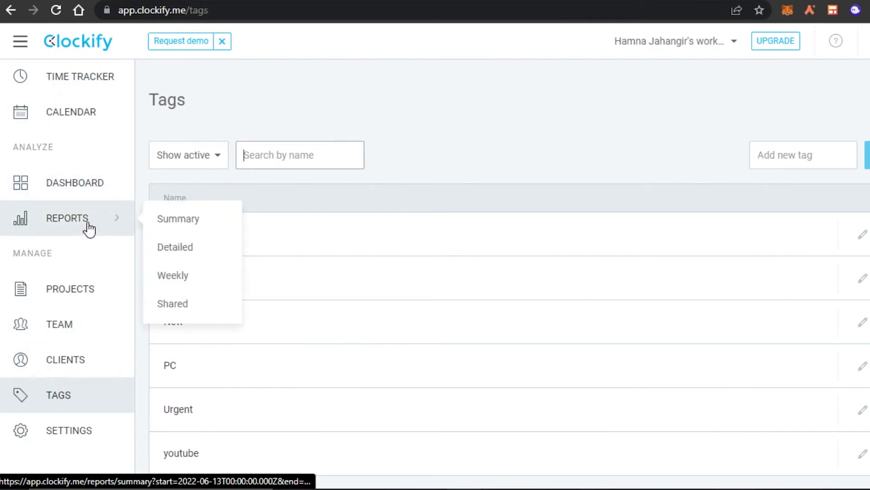
click(166, 220)
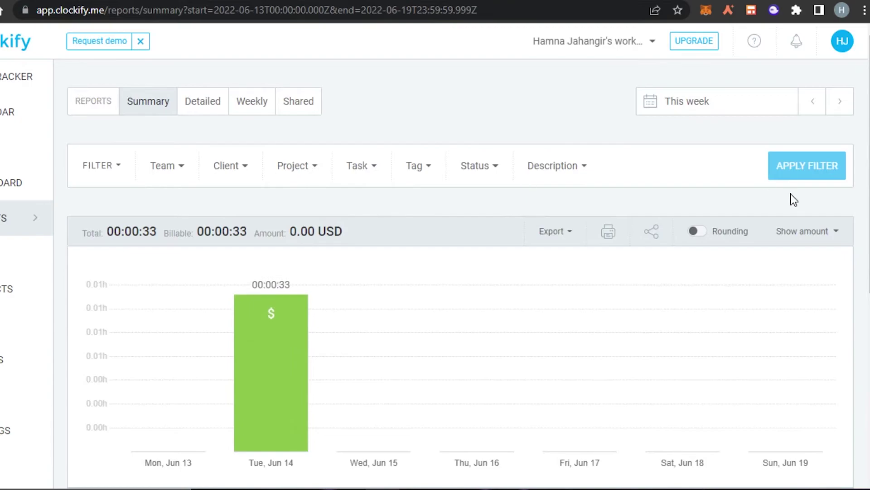
scroll(364, 368, down, 3)
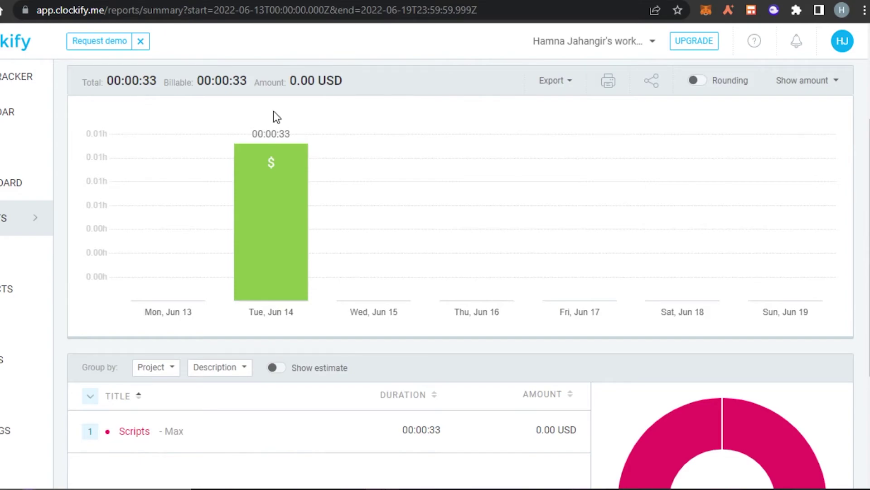
mouse_move(202, 288)
scroll(460, 272, down, 4)
scroll(460, 272, up, 7)
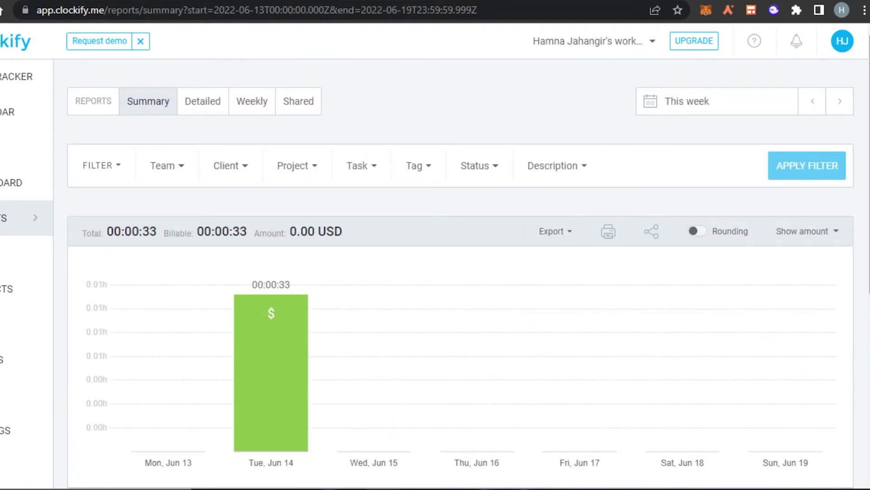
scroll(460, 272, down, 6)
scroll(460, 272, up, 6)
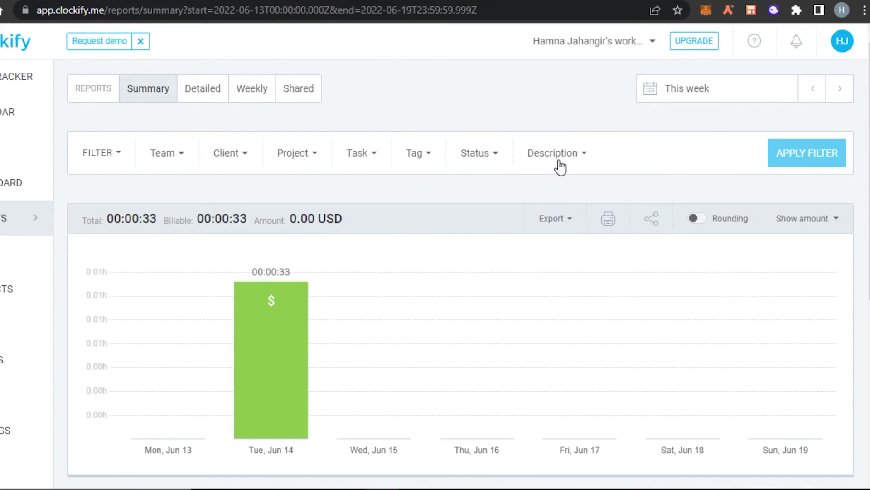
mouse_move(39, 226)
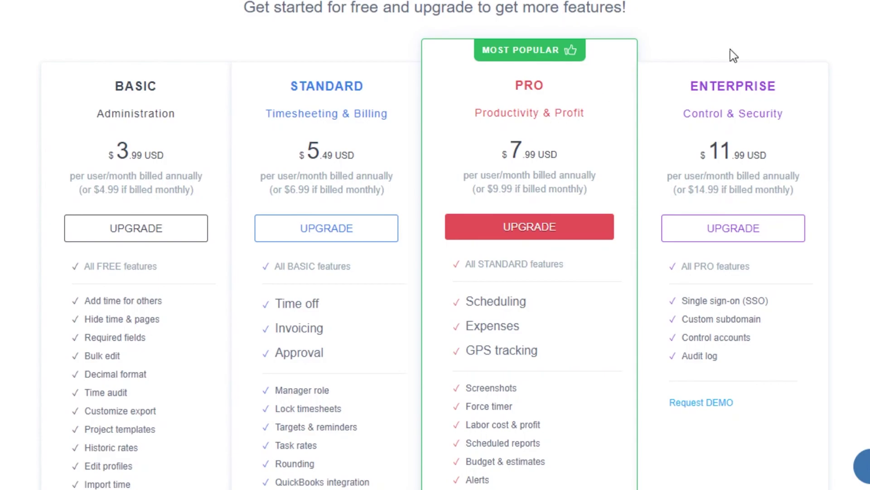
- Scroll down the pricing page through the Basic, Standard, Pro and Enterprise plan features
scroll(435, 245, down, 15)
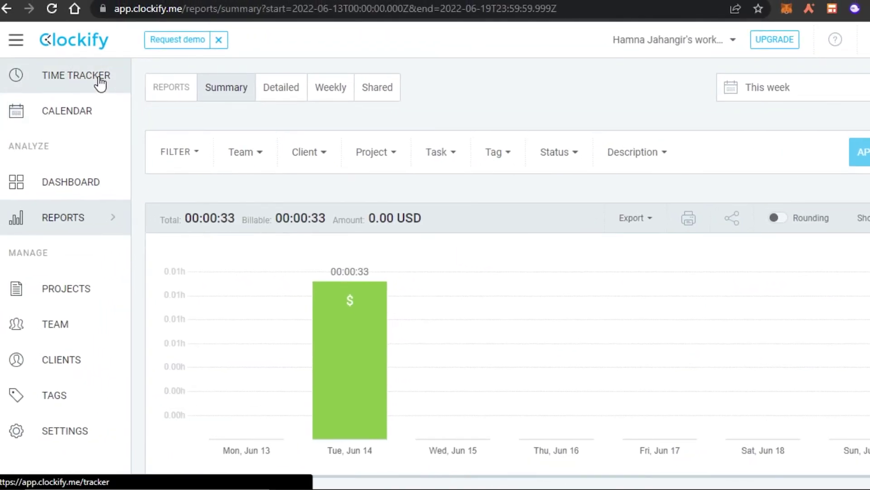
- Go back to the Time Tracker and browse entries below today's 00:00:33 Script writing entry
click(100, 84)
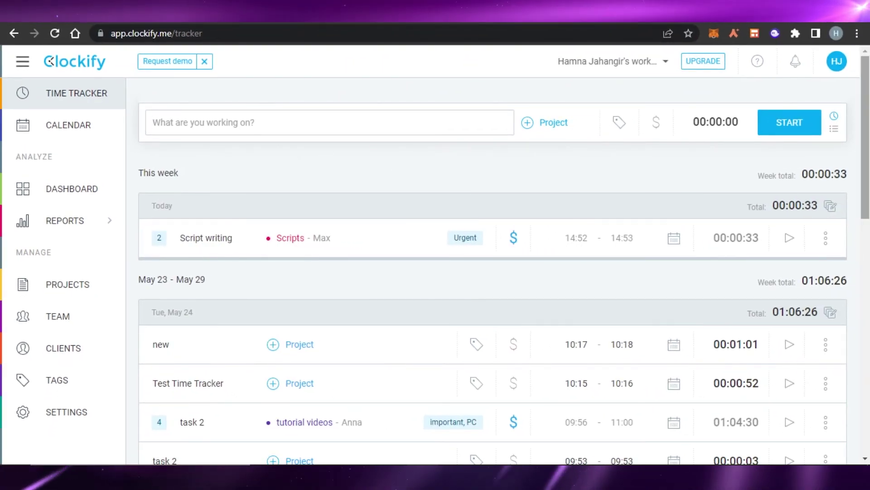
scroll(492, 295, down, 5)
scroll(492, 295, up, 2)
scroll(492, 295, down, 1)
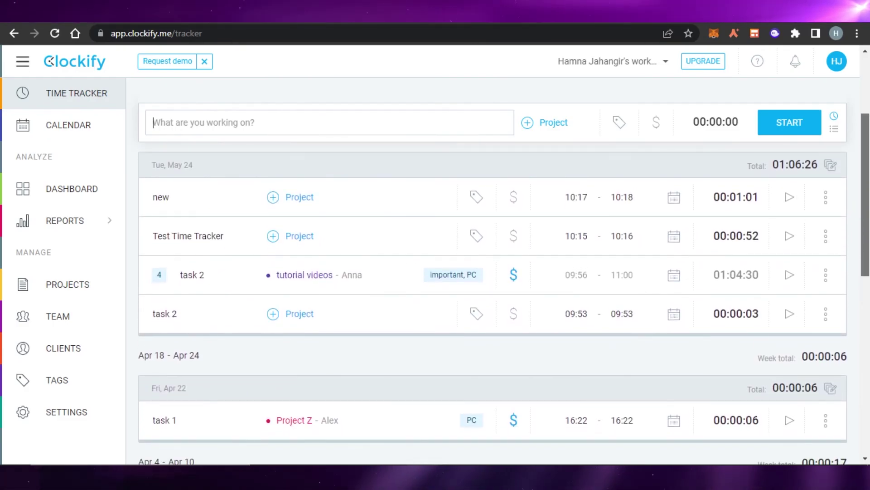